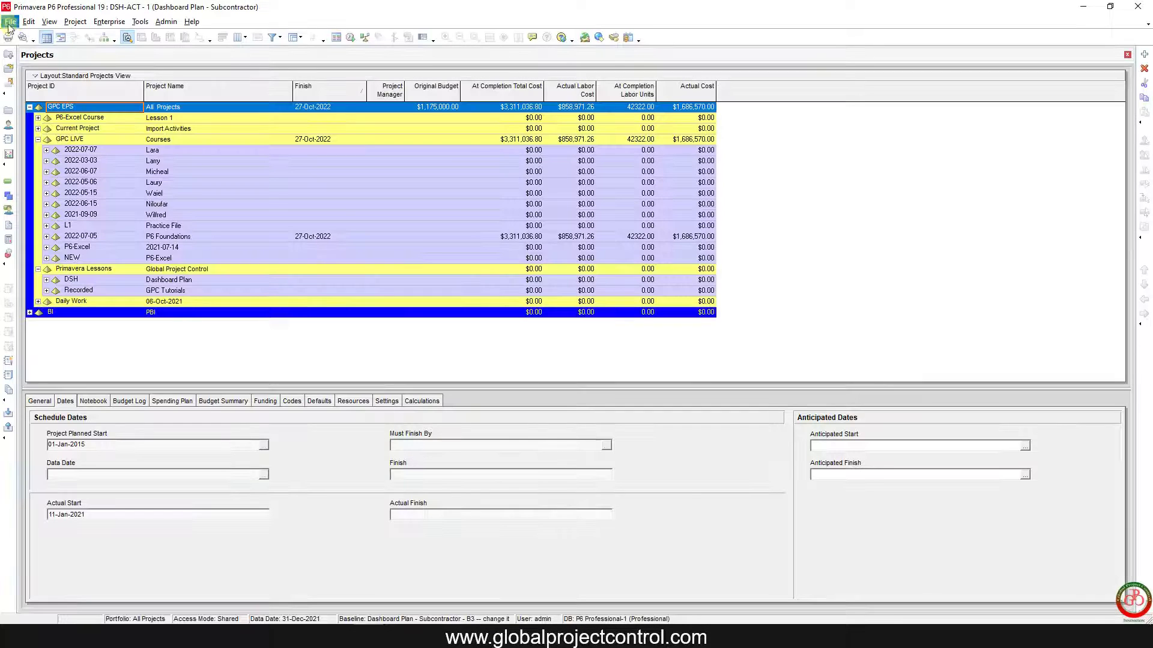
Step: Try importing Sample Project - Version 21.xer as an XER project; dismiss the version 21.12 rejection
click(12, 21)
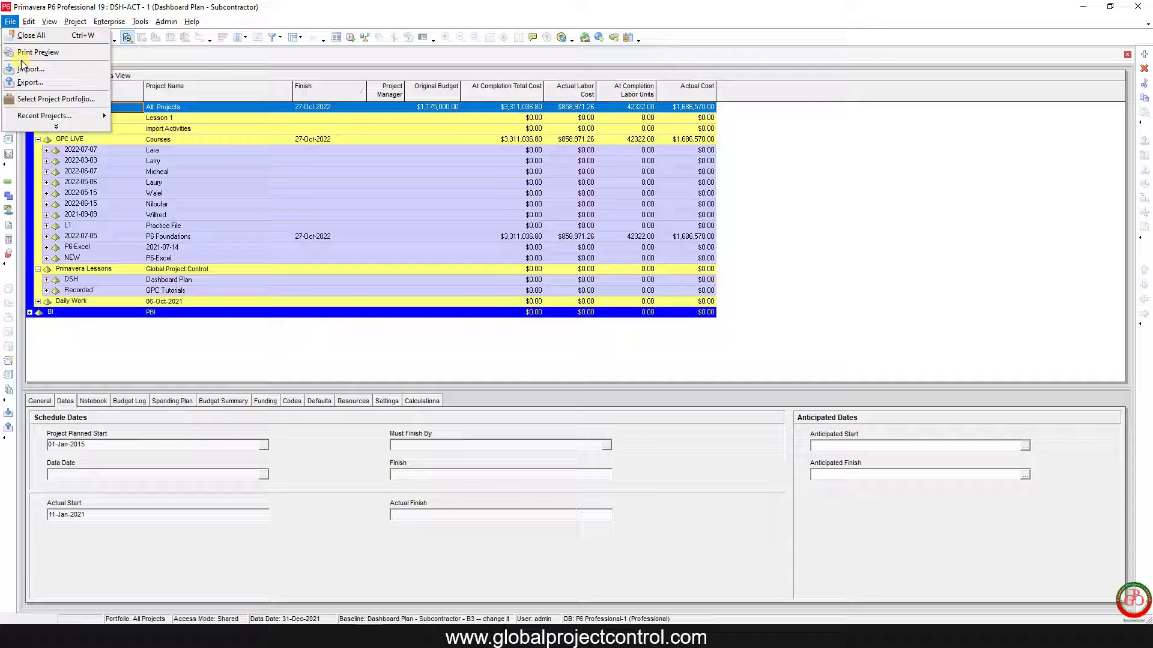
key(Escape)
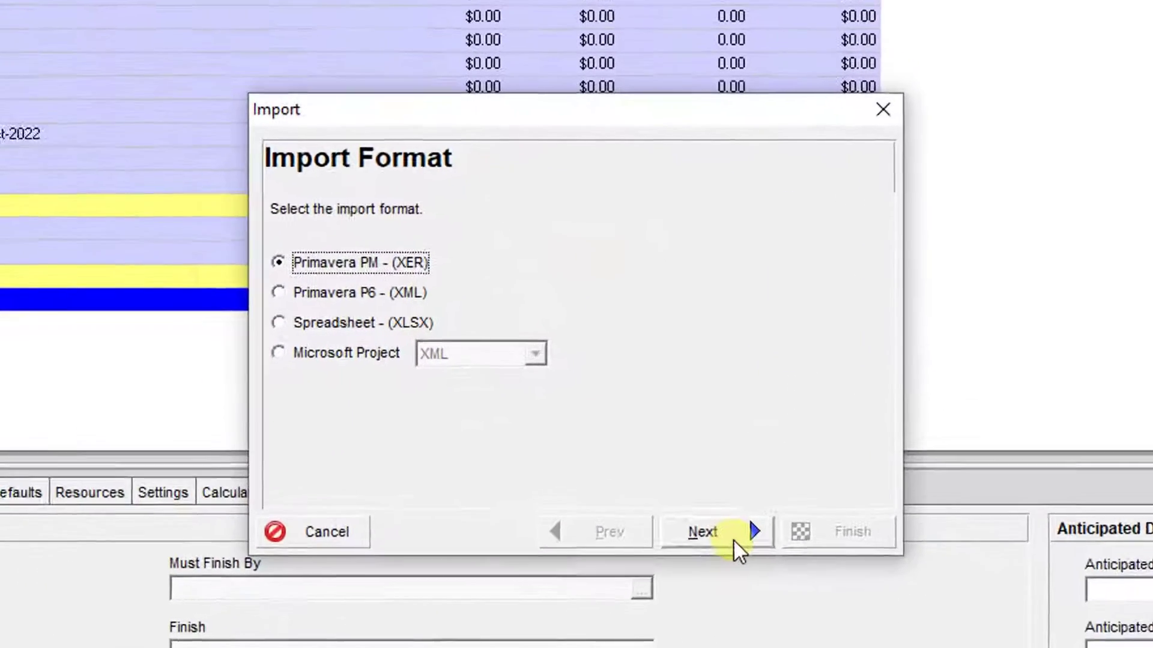
click(696, 532)
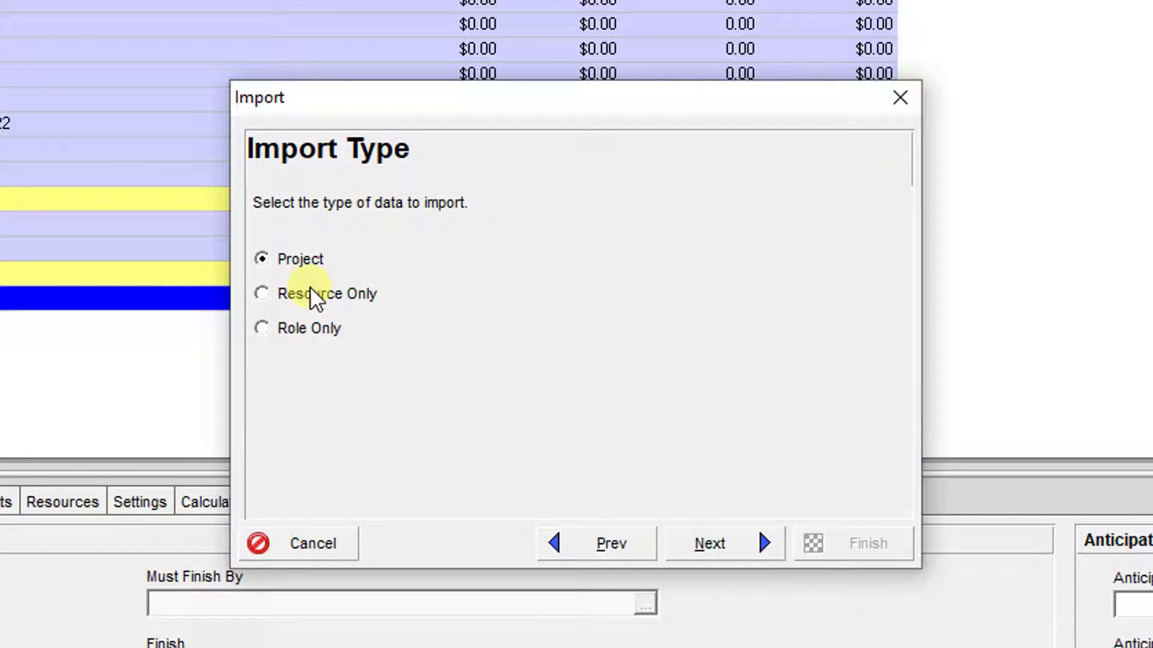
click(724, 553)
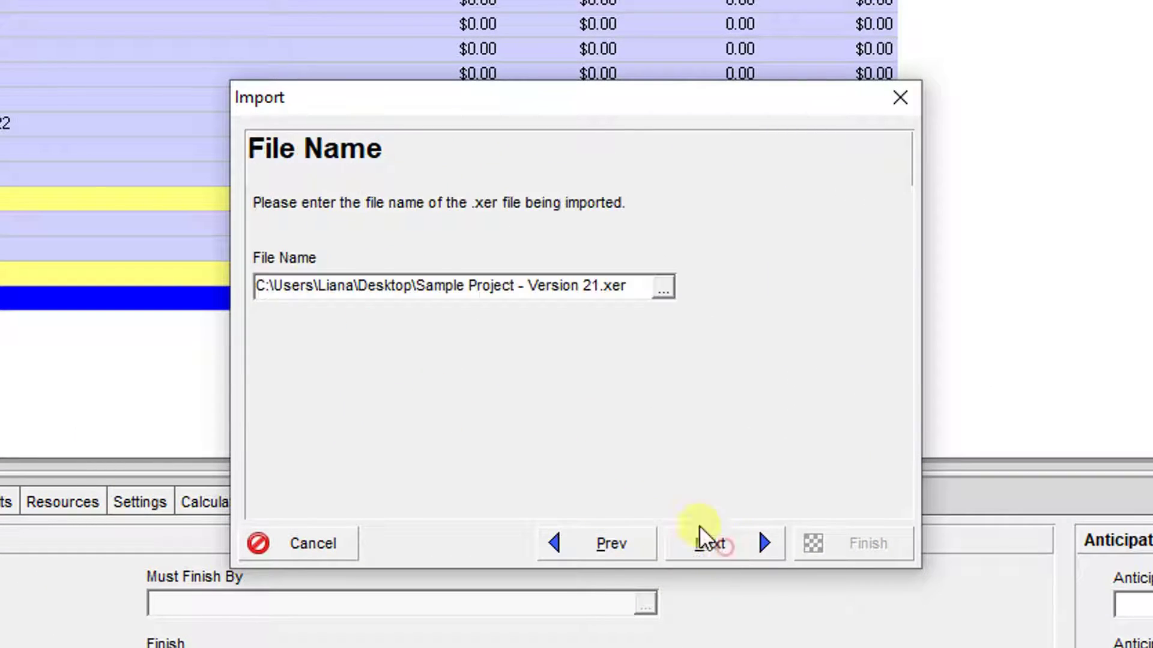
click(665, 283)
double_click(528, 258)
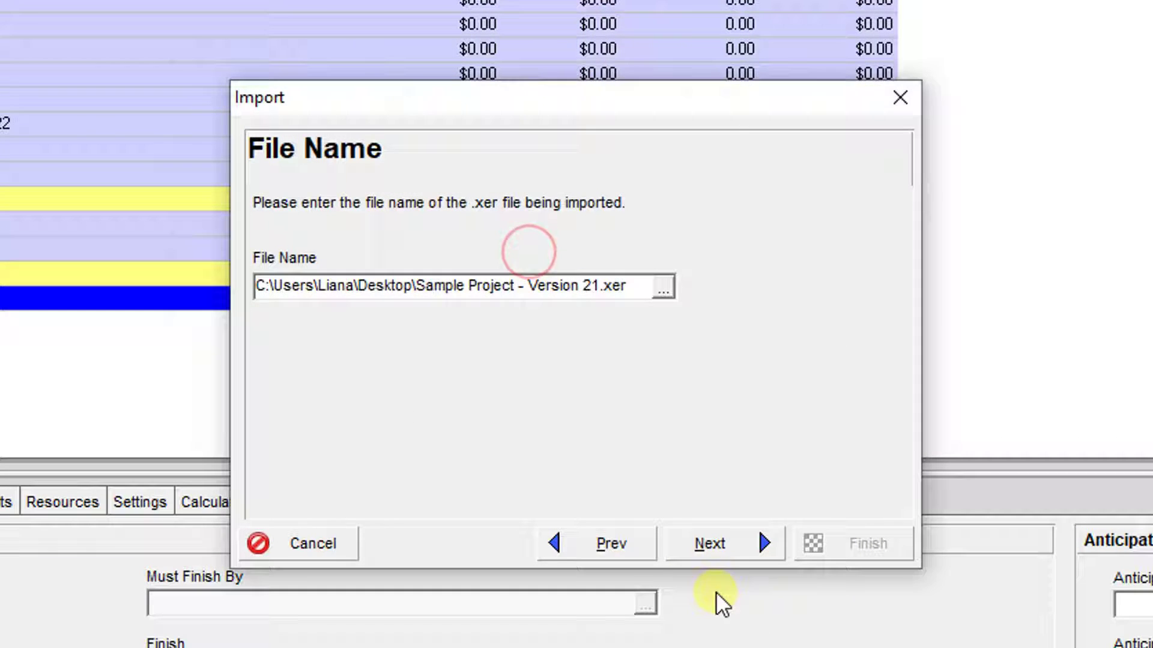
click(736, 544)
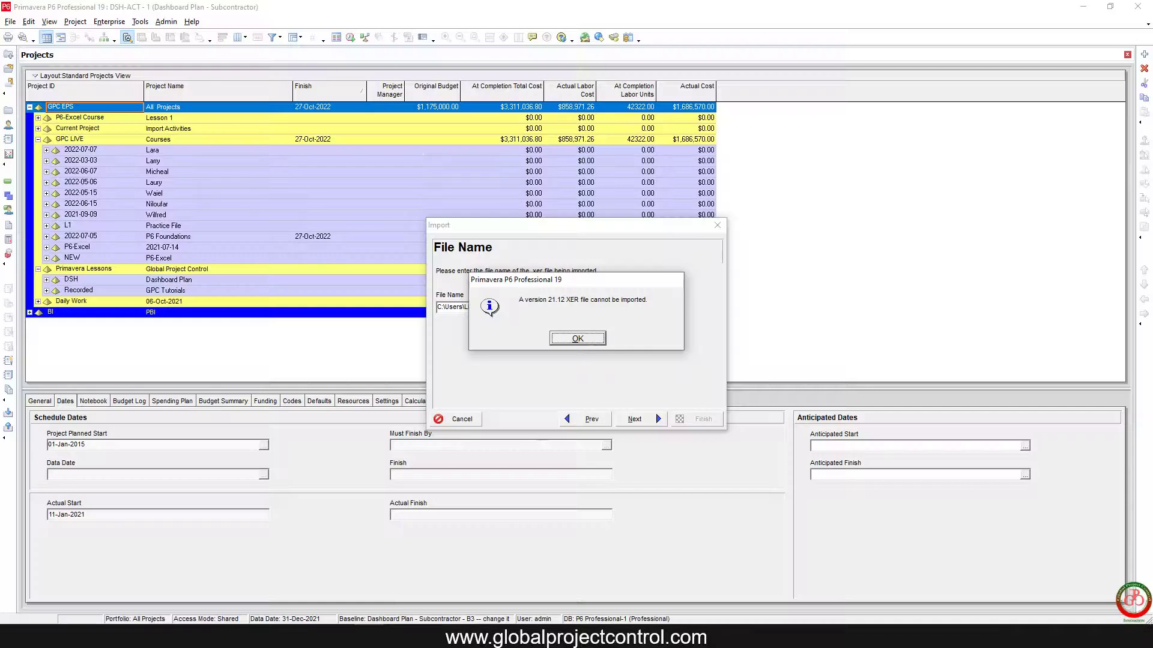
click(582, 340)
Step: Cancel the import wizard and bring up Open with for the desktop Sample Project XER file
click(455, 419)
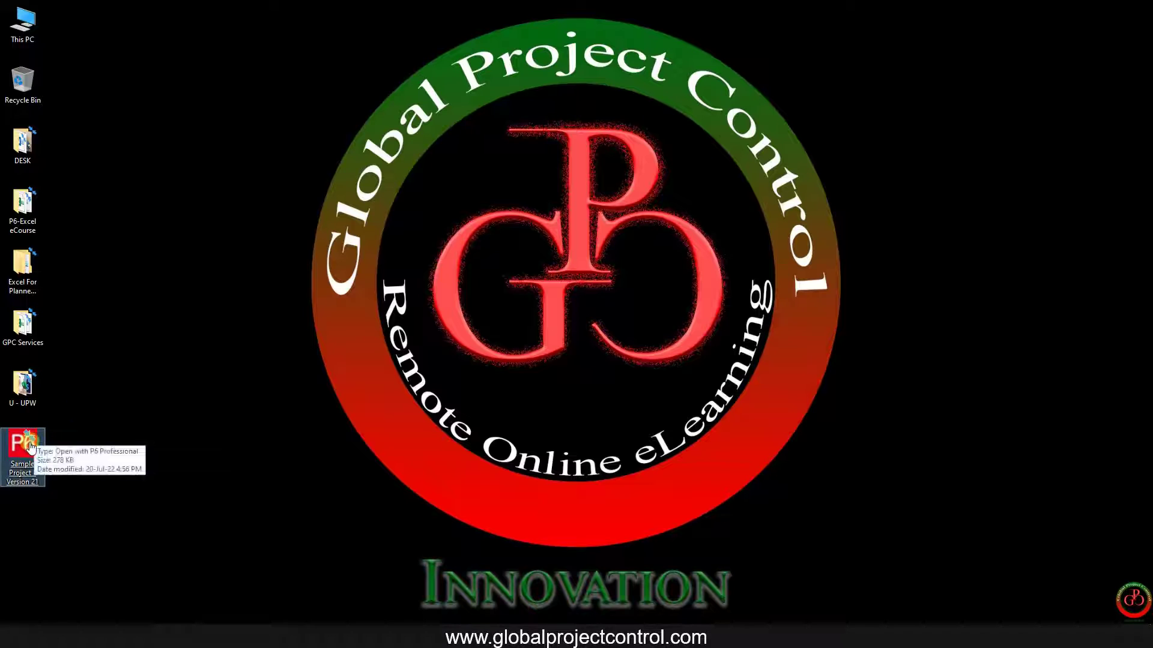
right_click(30, 447)
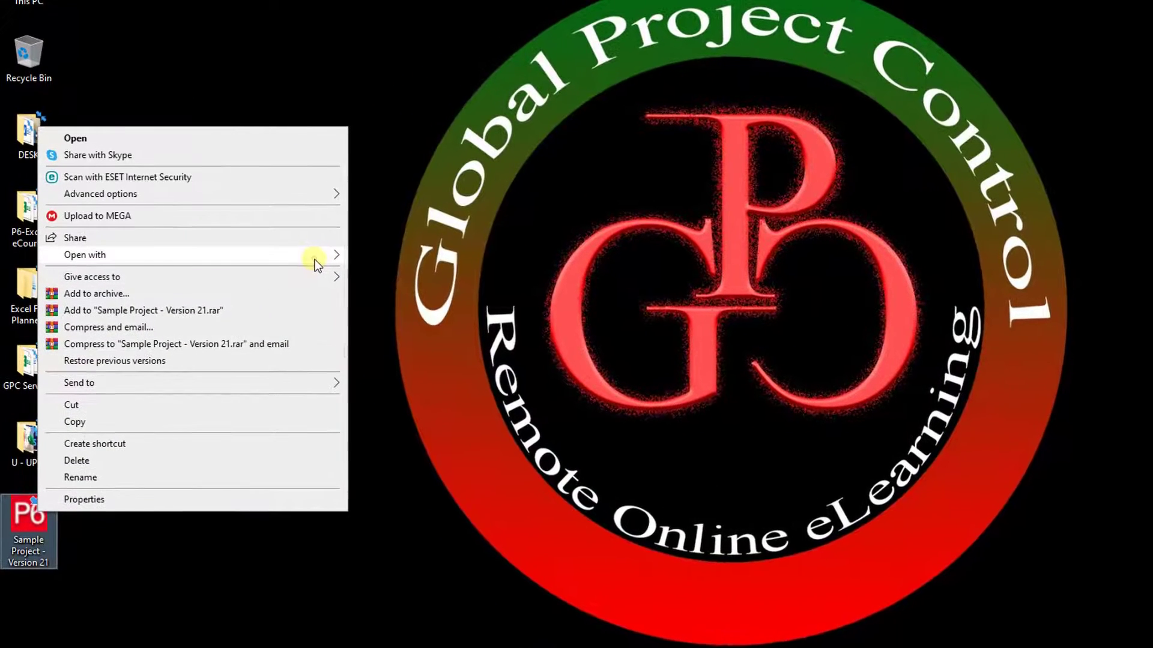
click(314, 260)
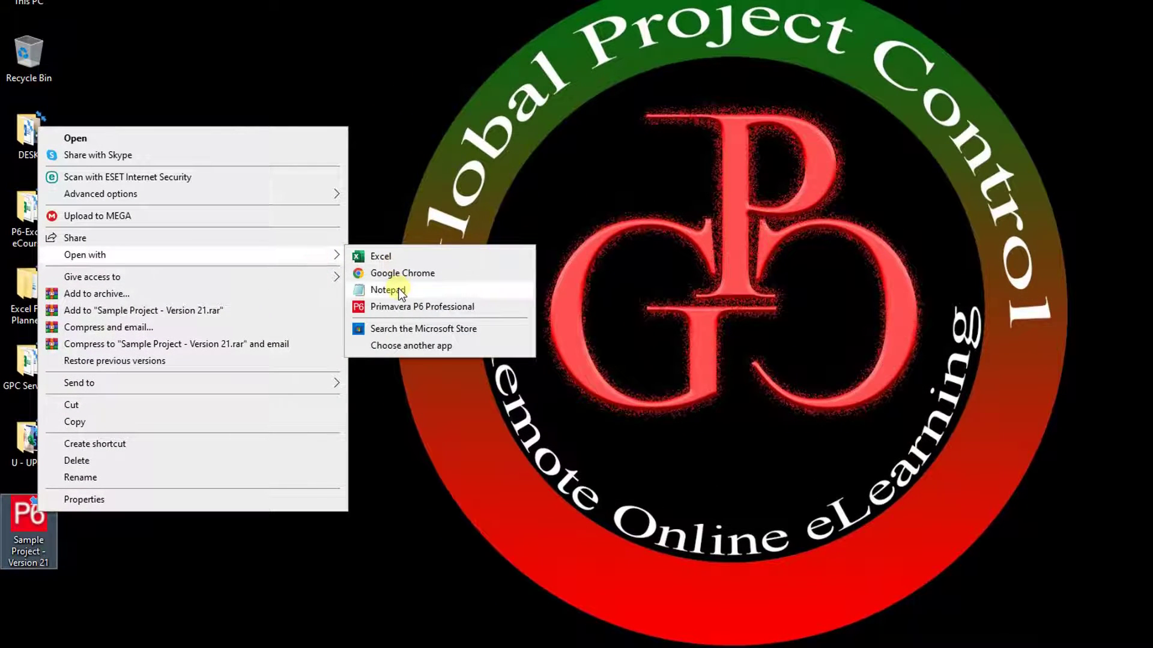
Step: Open the XER in Notepad and change the ERMHDR version 21.12 to 19
click(401, 295)
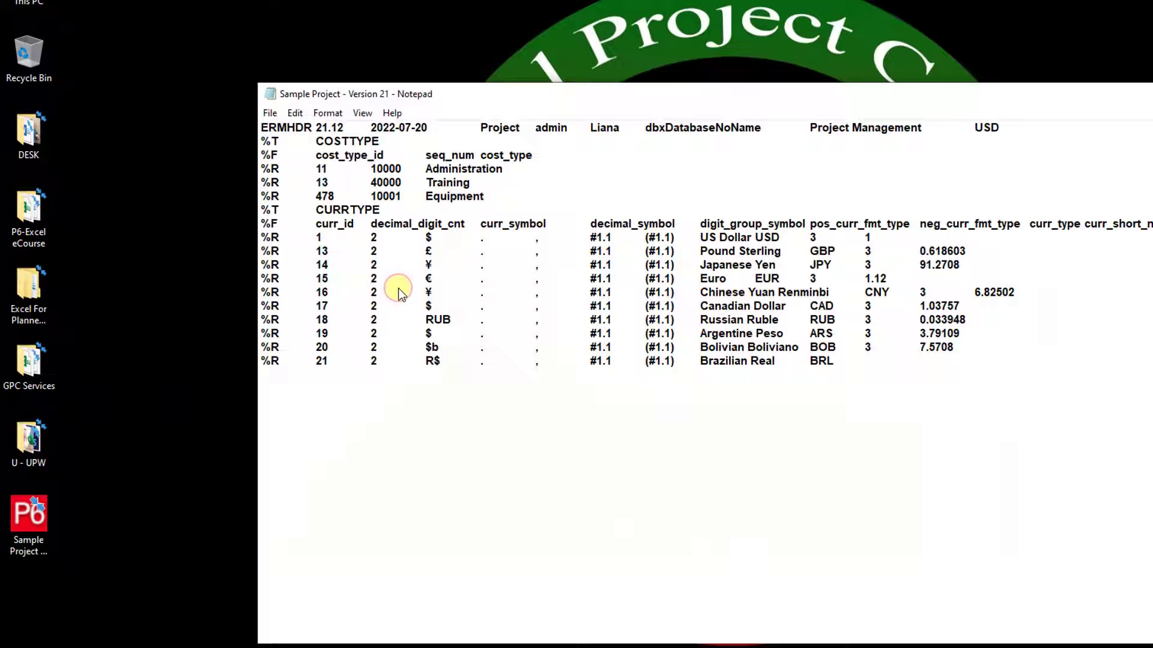
click(313, 126)
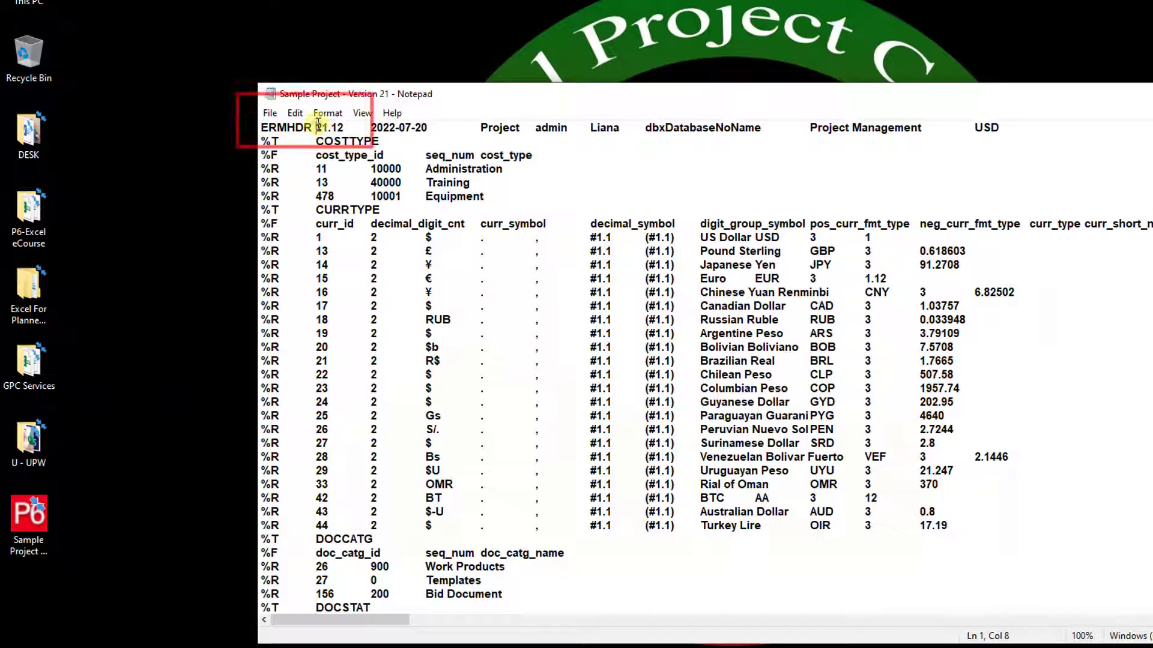
double_click(312, 126)
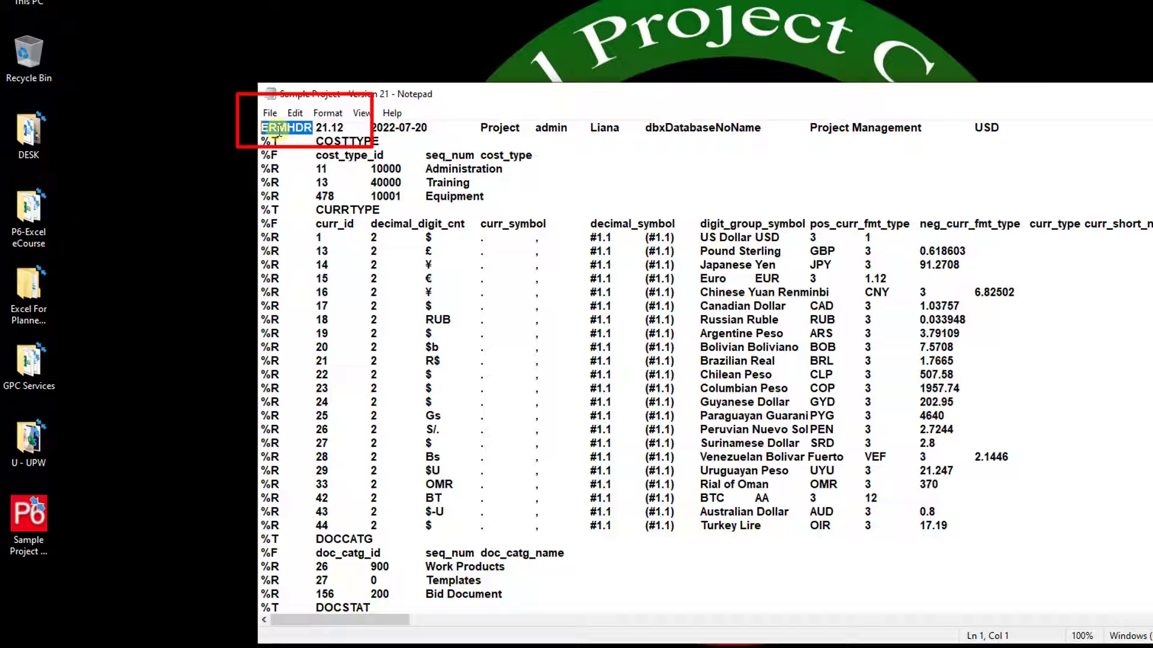
drag(317, 127, 344, 127)
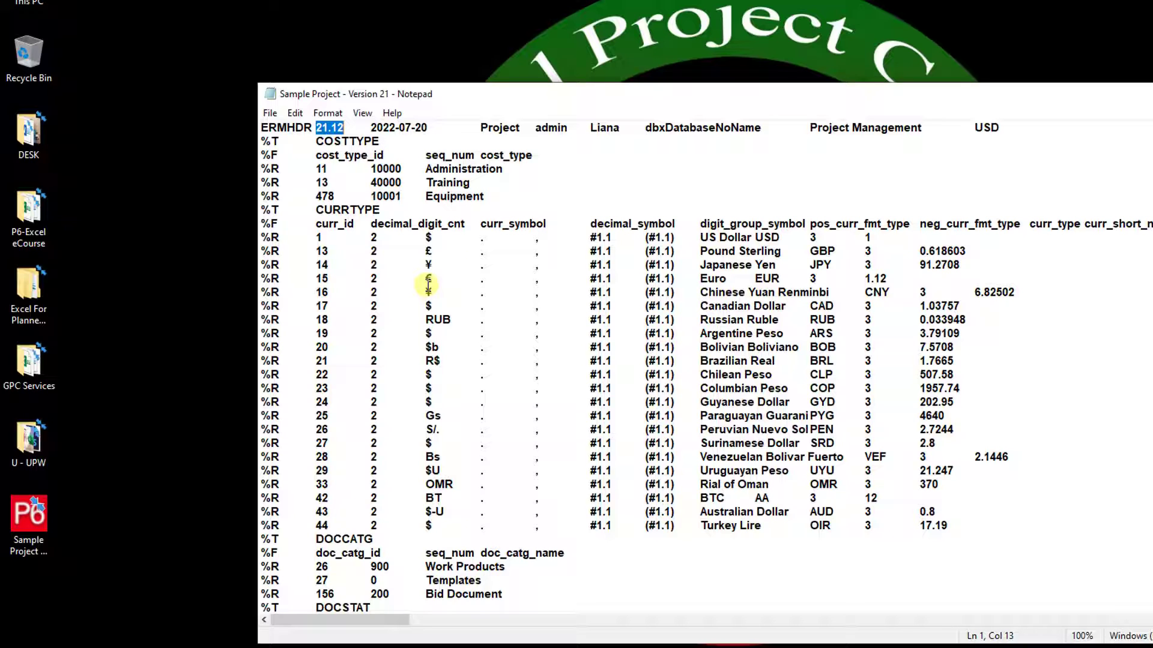
text(19)
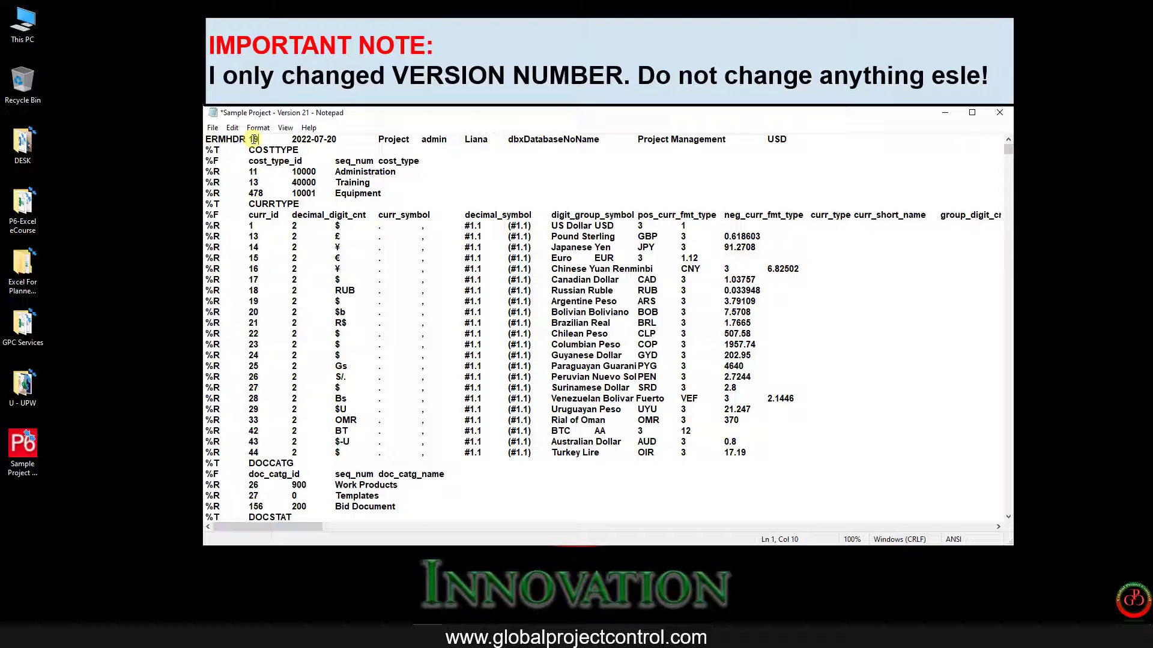
Step: Save the edited XER file and close Notepad
click(212, 128)
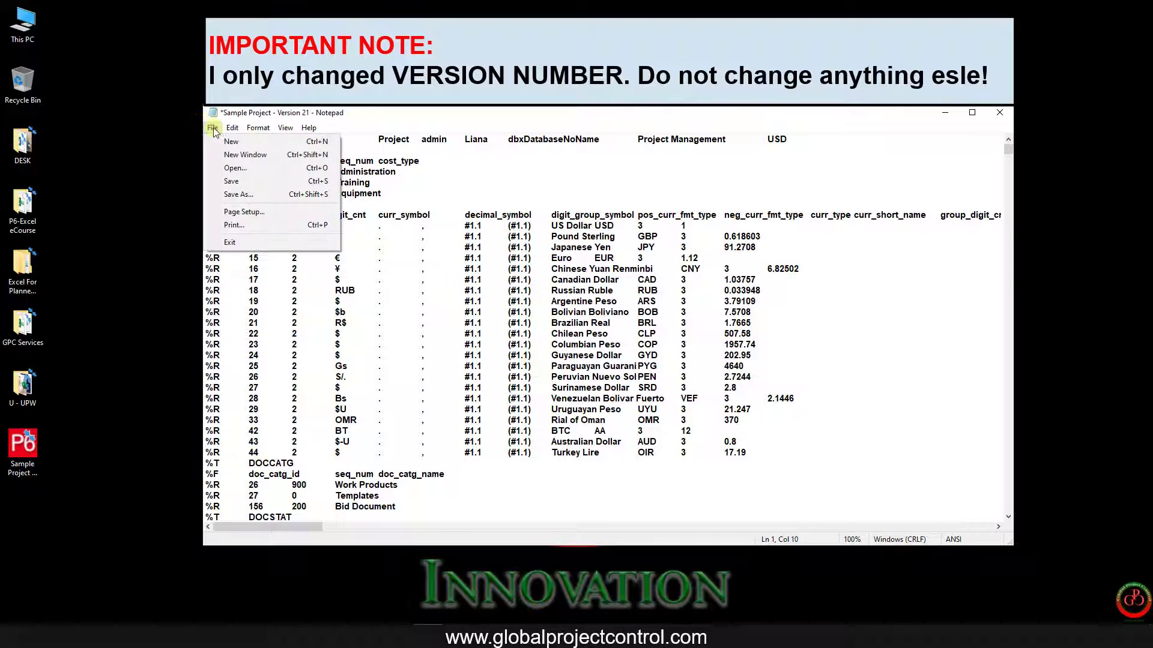
click(233, 183)
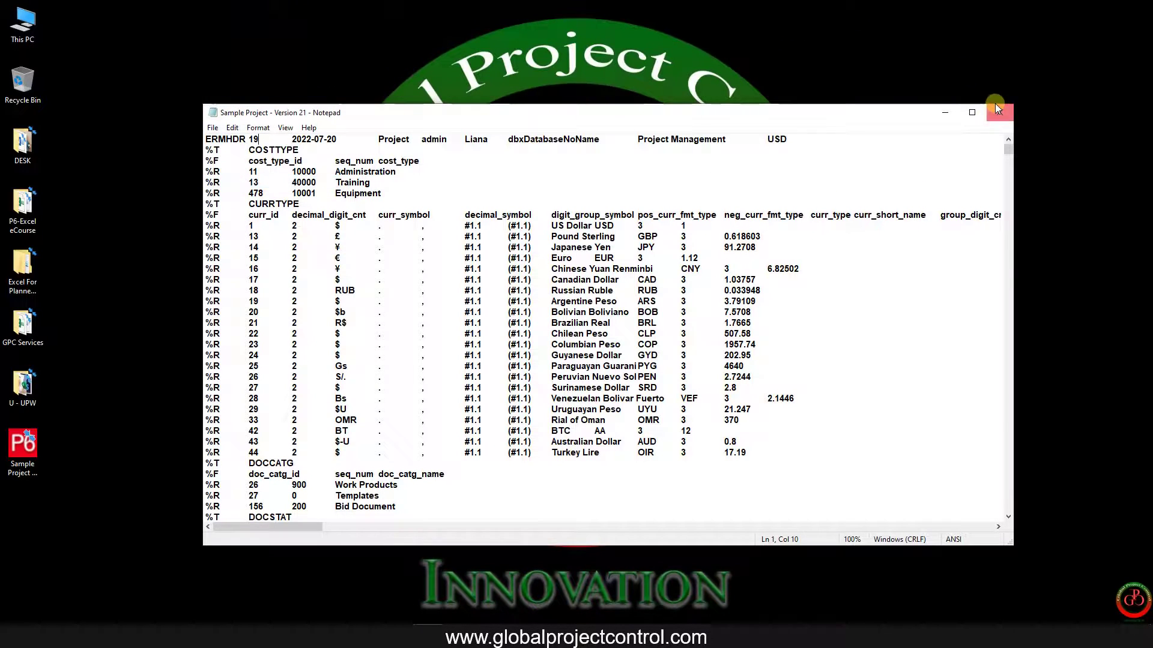
click(1000, 111)
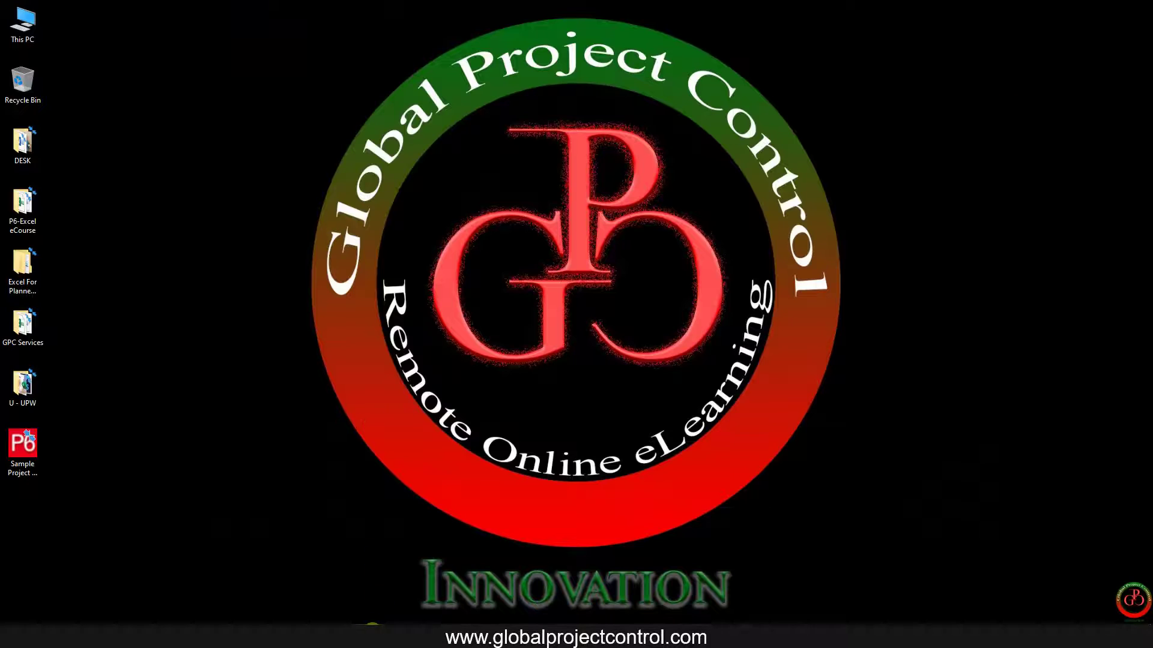
Step: Start an XER project import in P6 with the edited Sample Project - Version 21 file
click(375, 635)
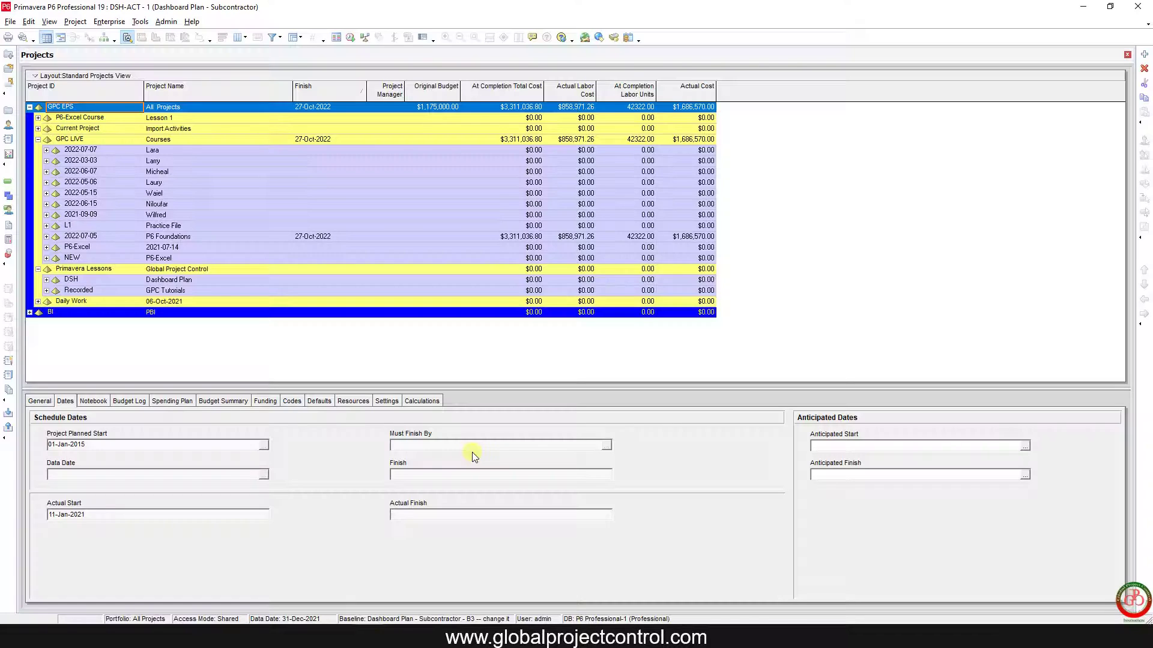
click(10, 22)
click(27, 69)
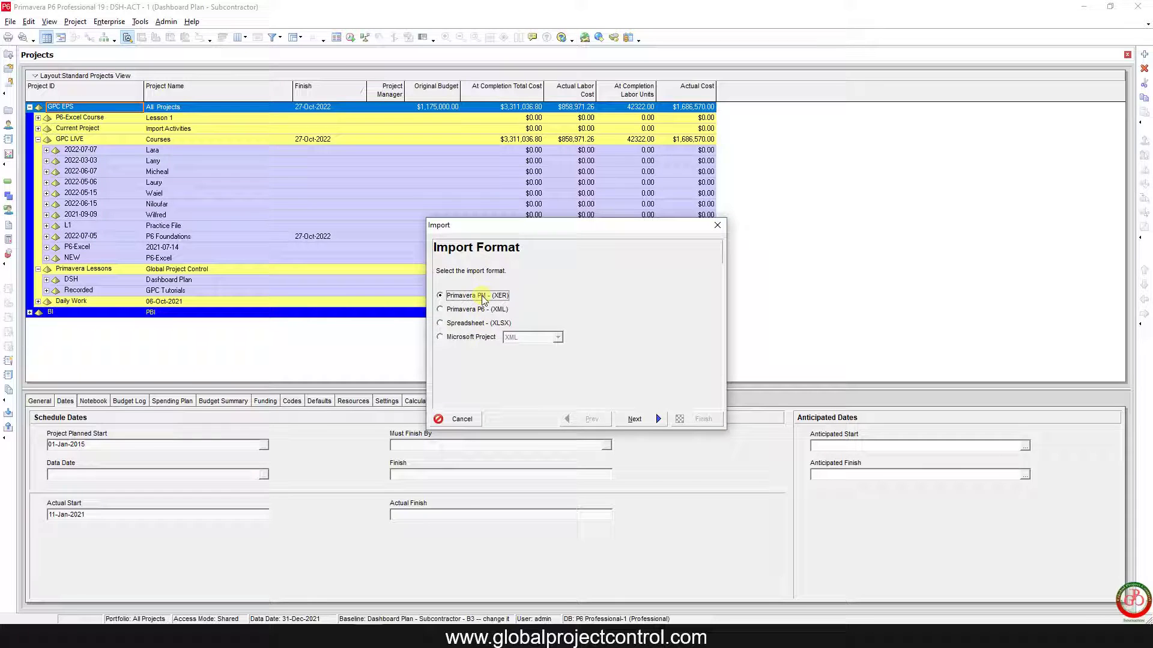
click(633, 420)
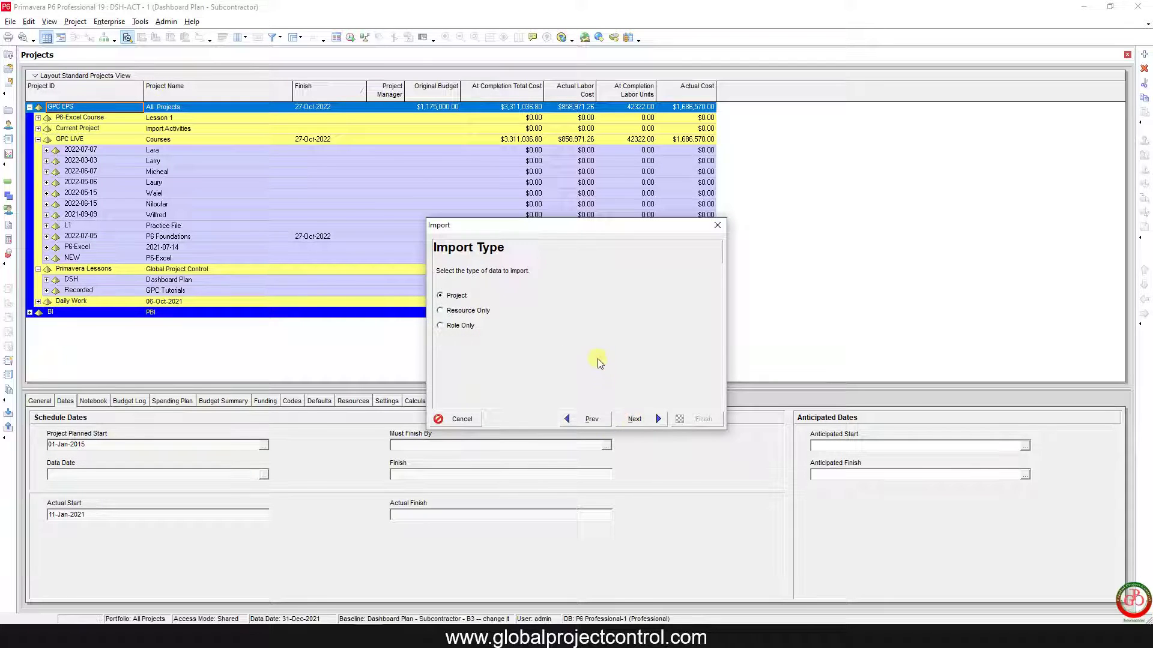
click(634, 419)
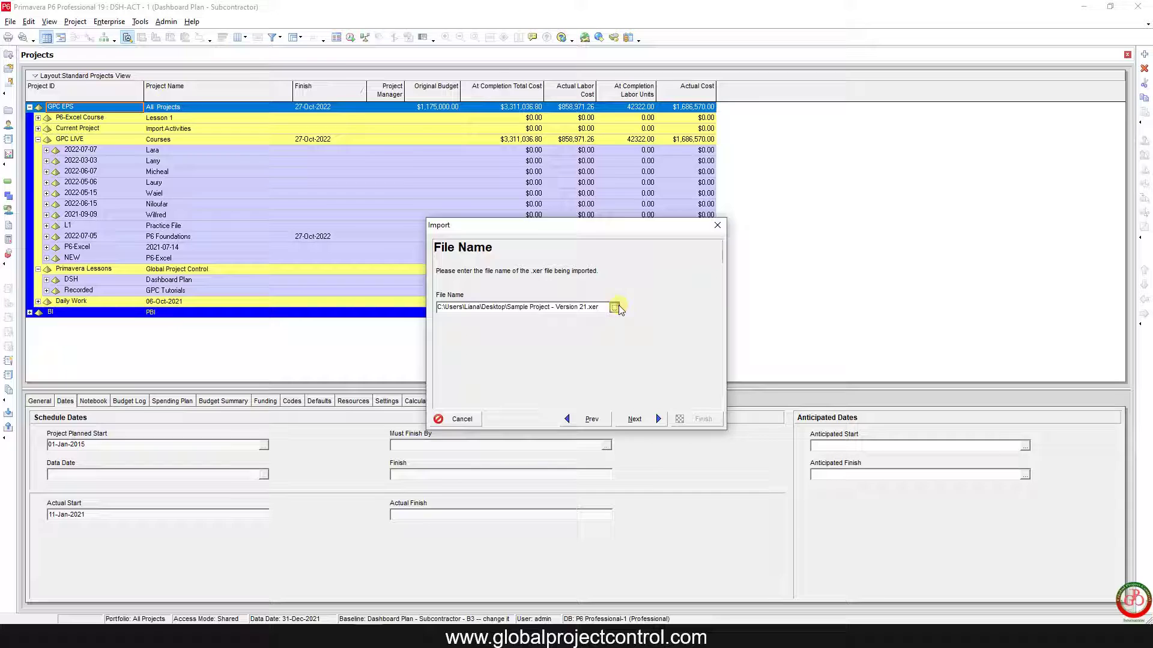
click(617, 305)
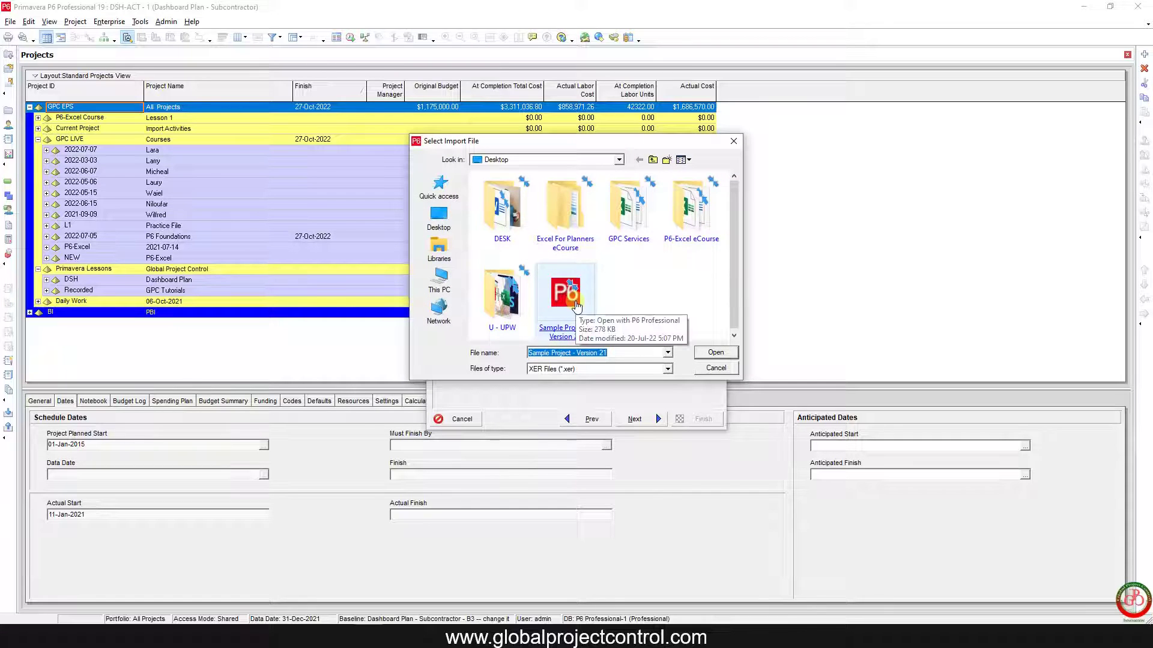
click(575, 305)
double_click(575, 306)
click(647, 419)
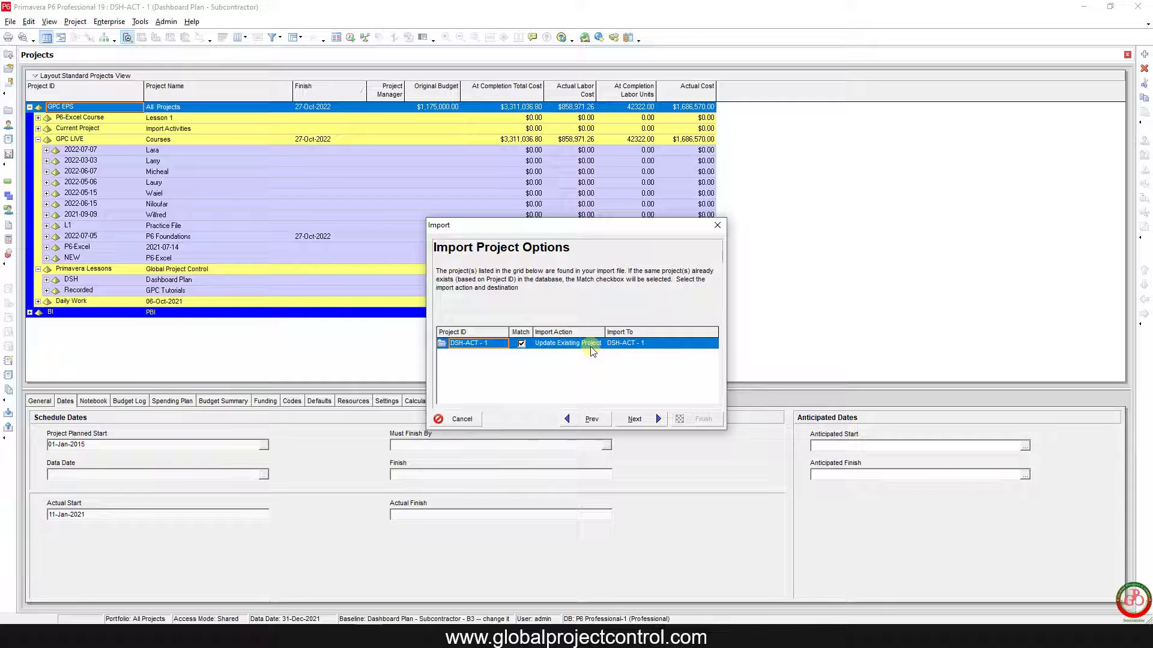
Step: Set DSH-ACT - 1 to Create New Project under GPC EPS and run the import
click(592, 349)
click(600, 343)
click(587, 368)
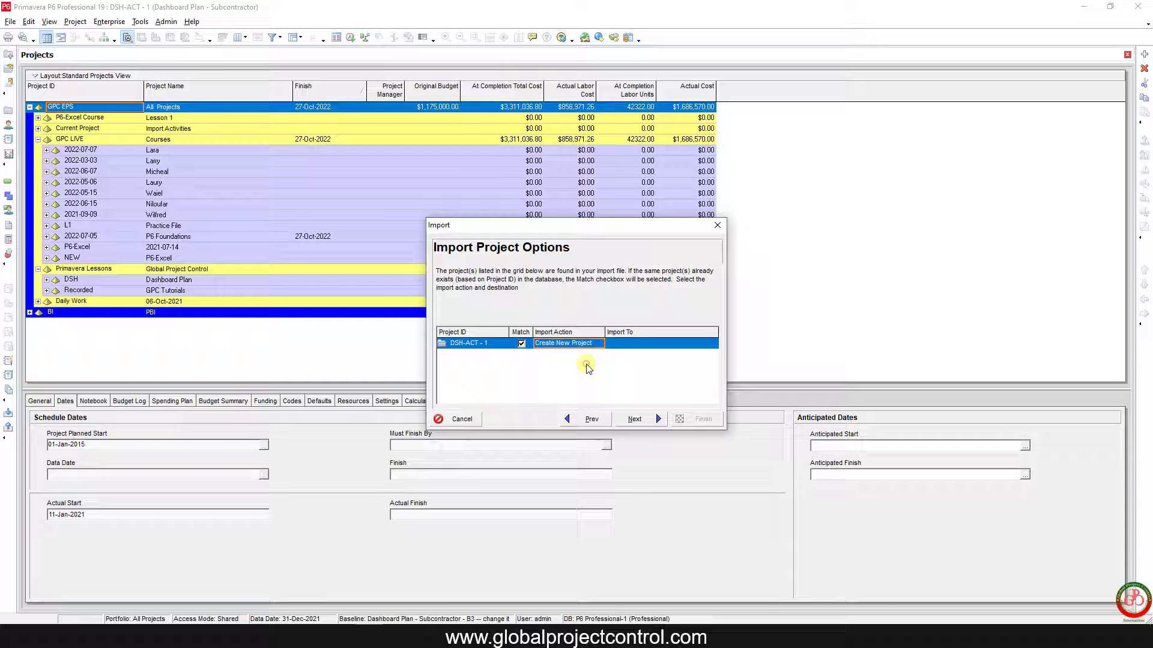
click(625, 343)
click(625, 343)
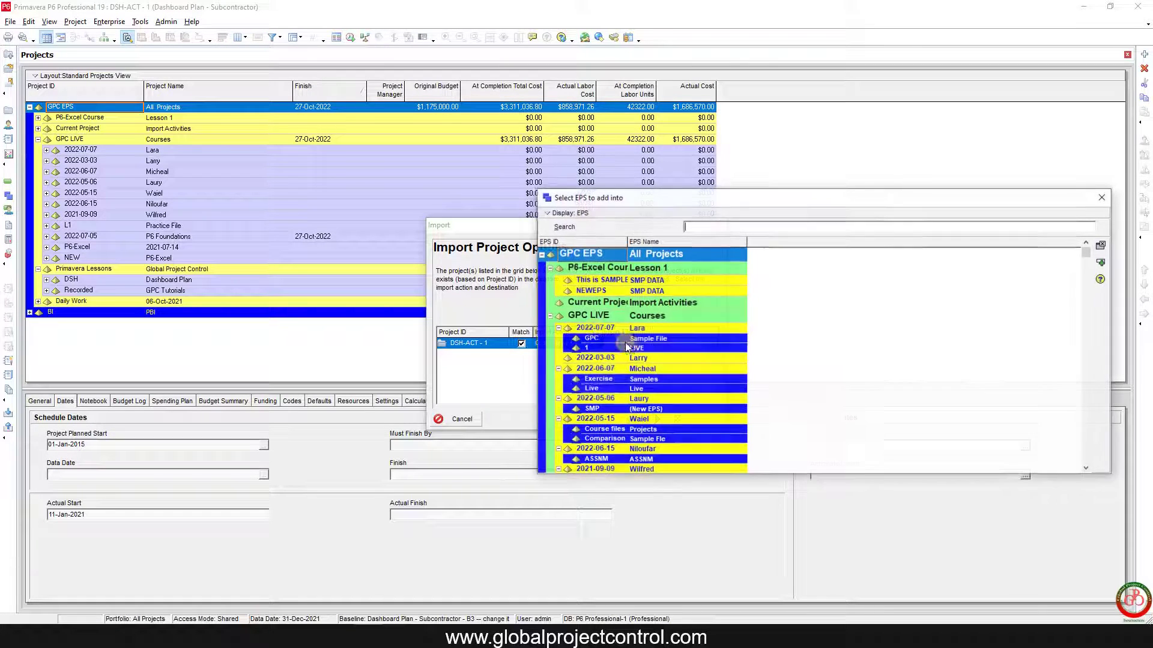
double_click(597, 255)
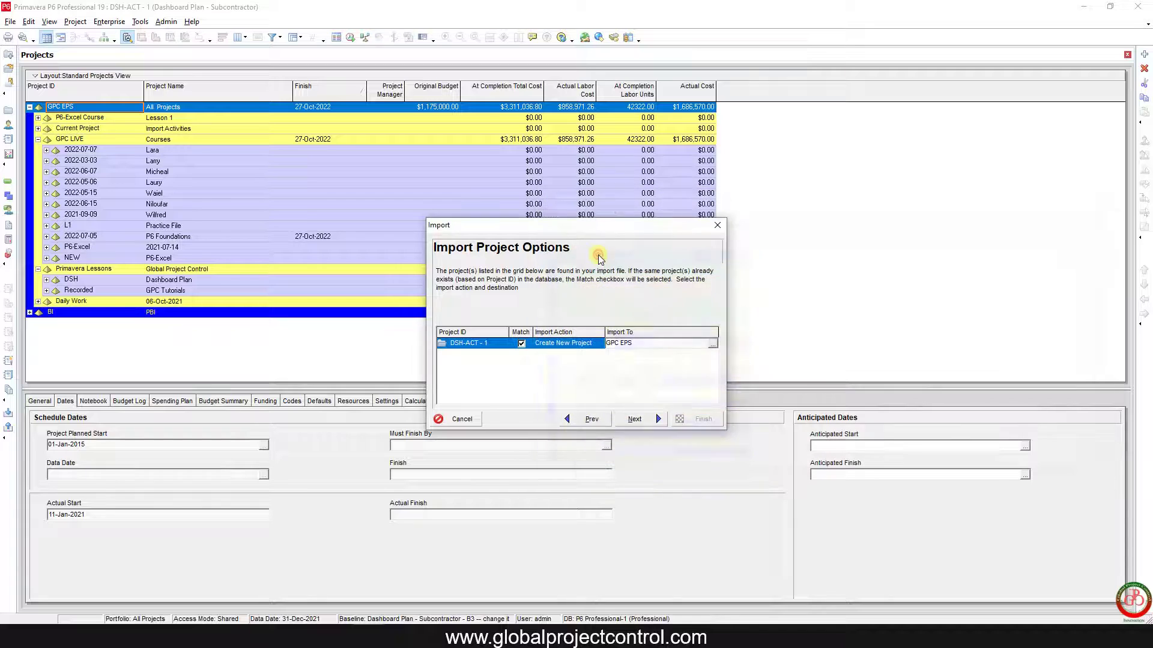
click(636, 417)
click(636, 417)
click(691, 419)
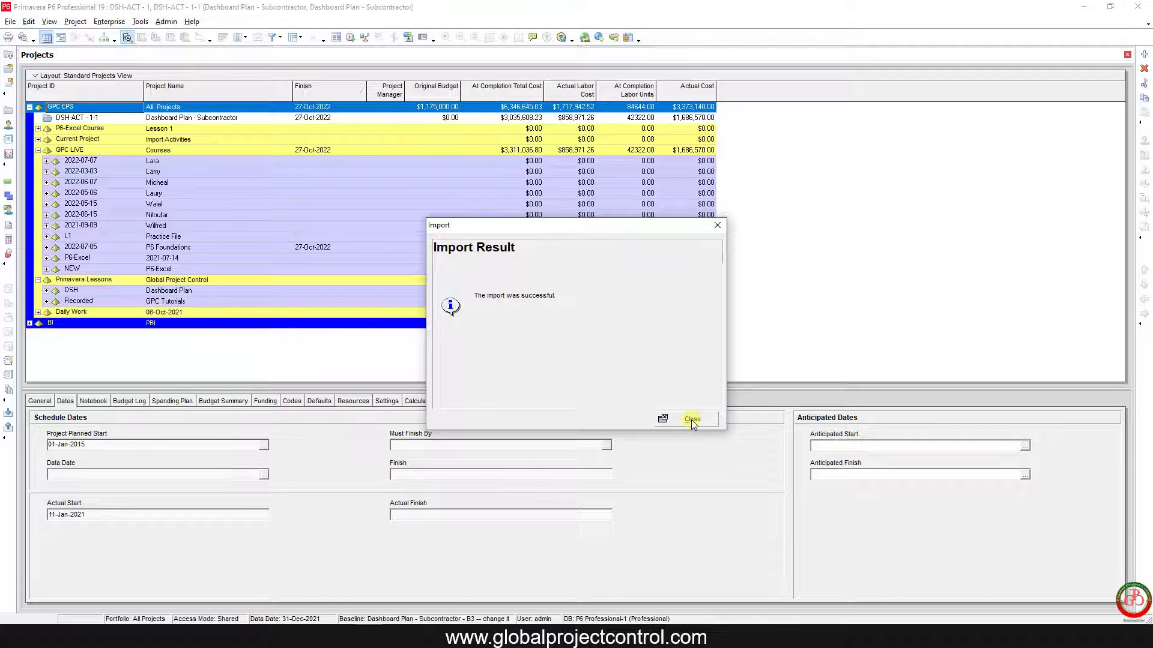
Step: Close the import result and open the new project DSH-ACT - 1-1
click(692, 420)
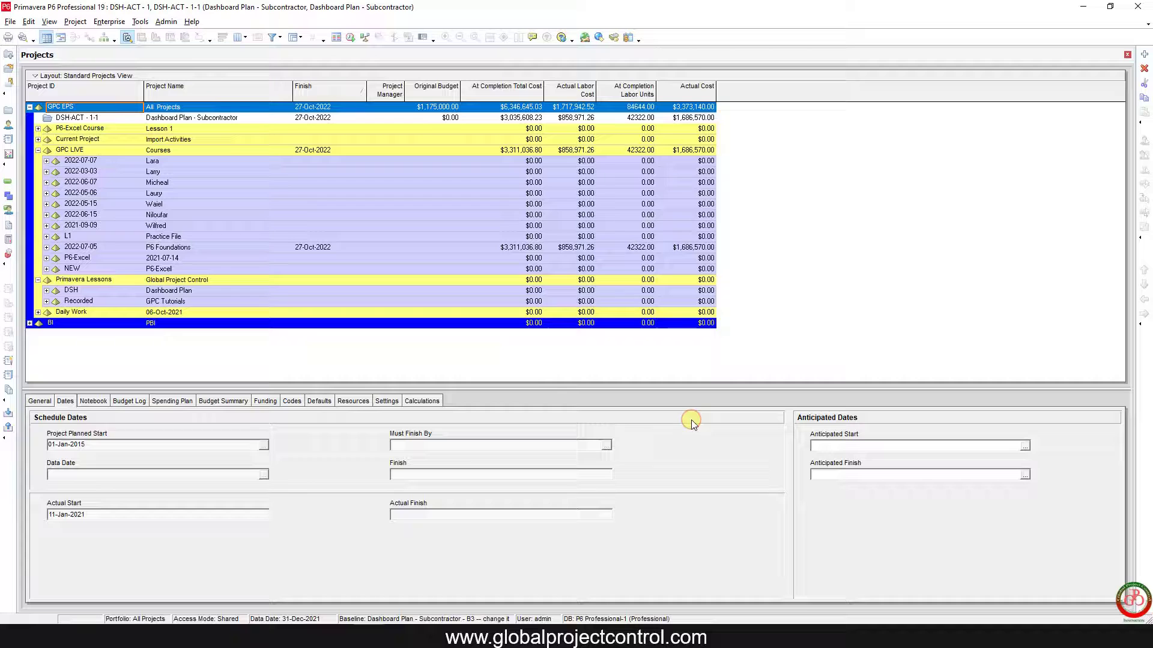
click(191, 119)
right_click(190, 115)
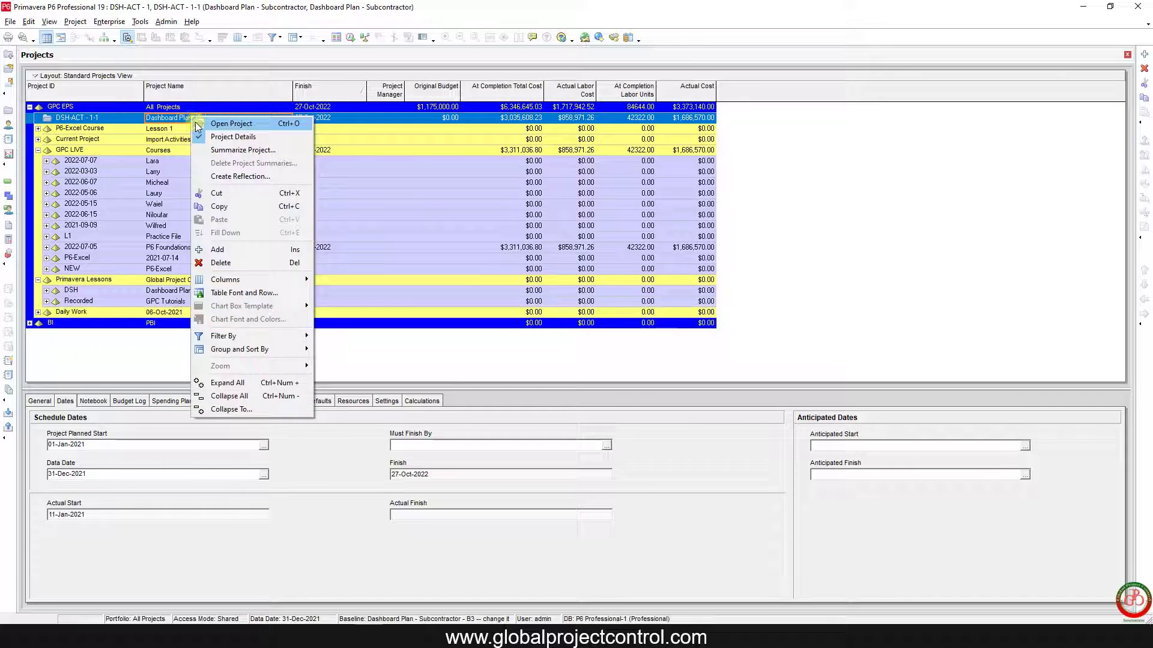
click(198, 121)
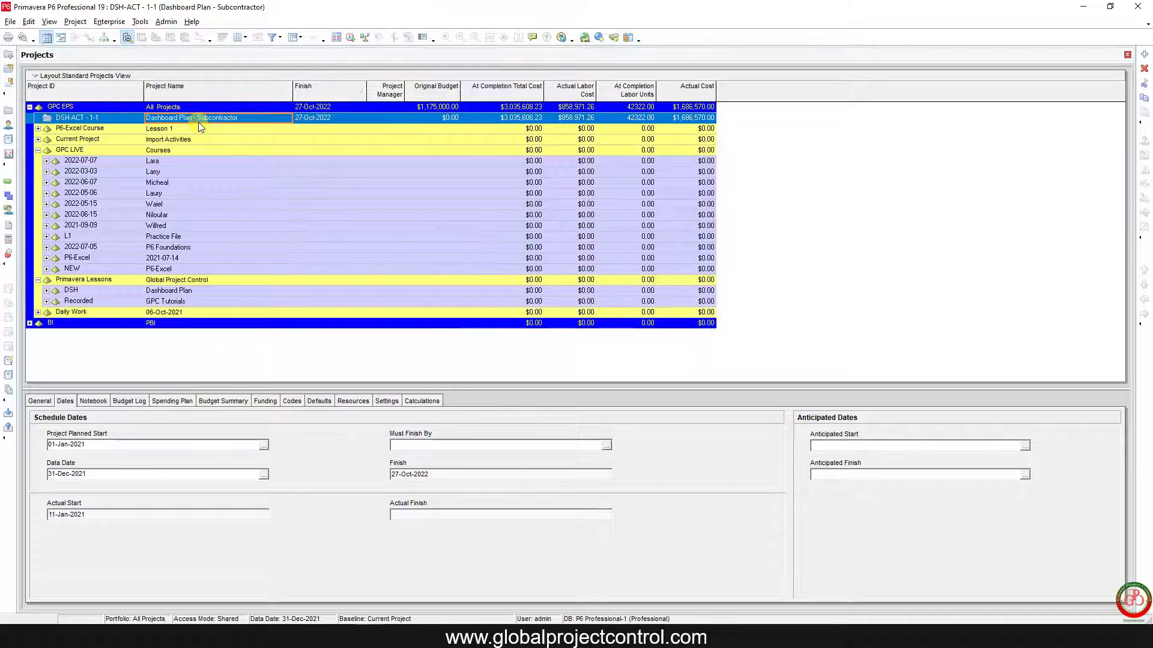